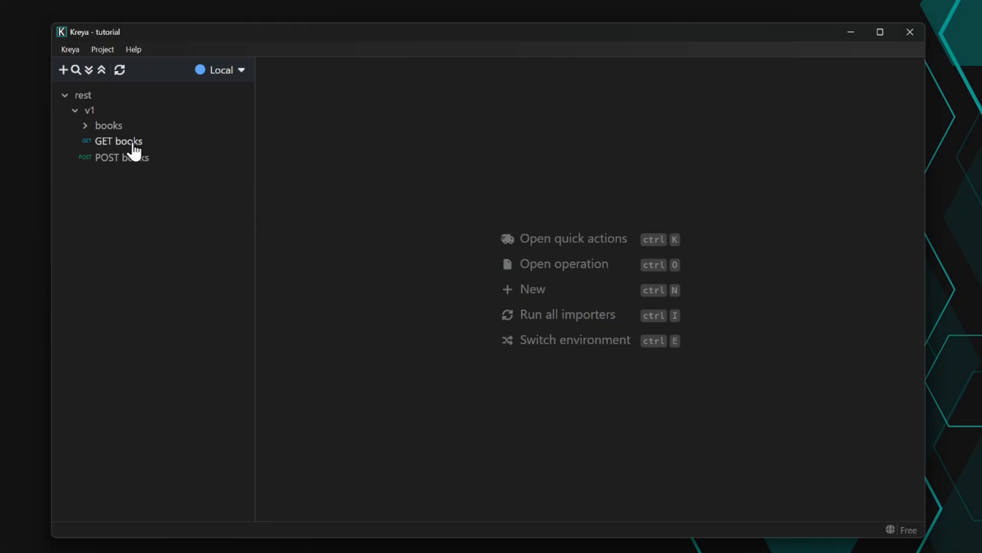
Create a new project environment named Production
left_click(98, 48)
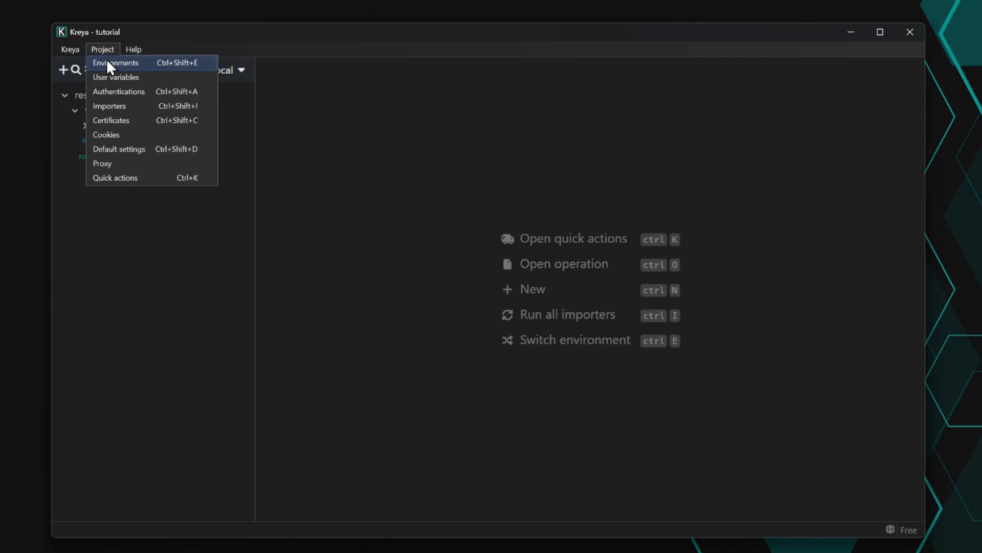
left_click(107, 61)
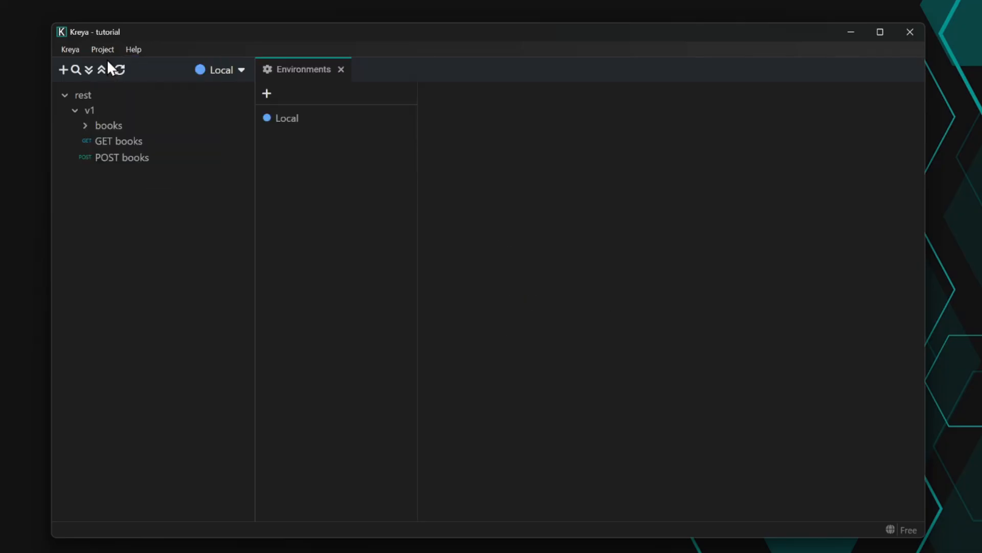
left_click(265, 94)
type("Production")
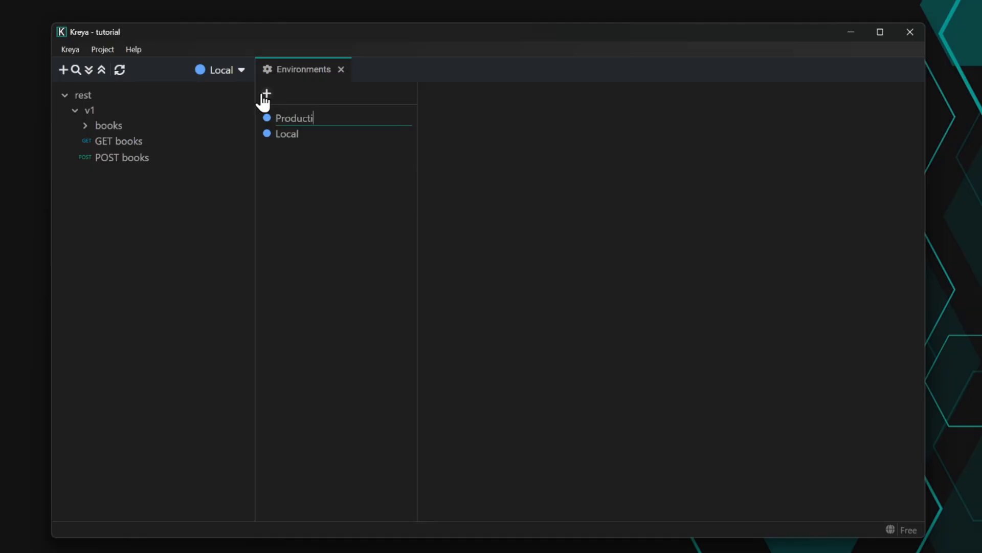
key("Return")
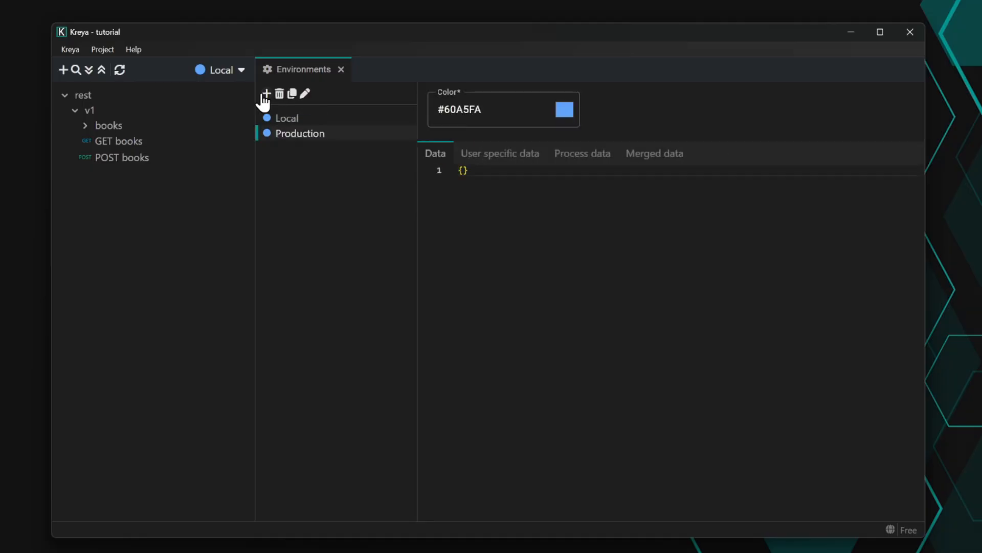
Set the Production environment's color to red, #ff0026
left_click(570, 110)
left_click(614, 224)
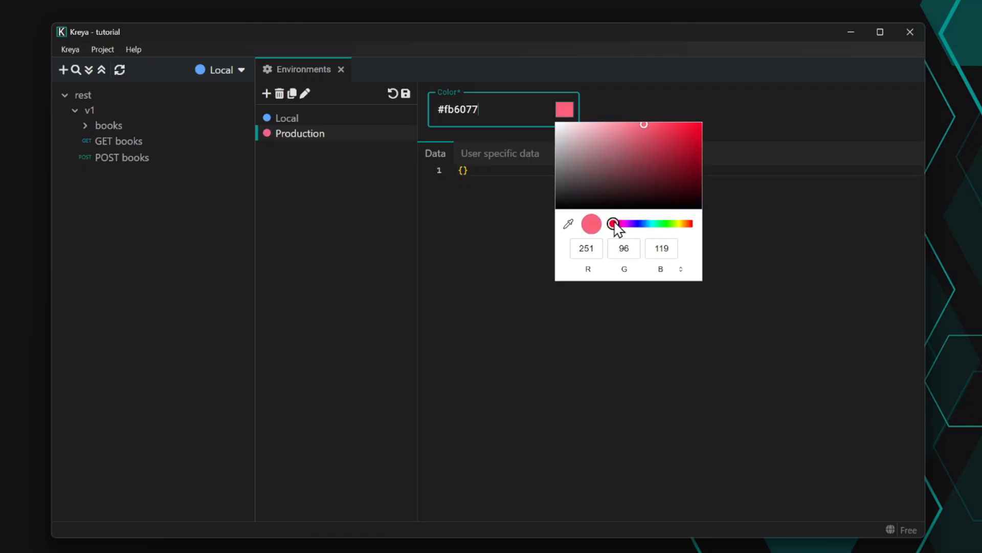
left_click_drag(652, 147, 749, 123)
left_click(775, 108)
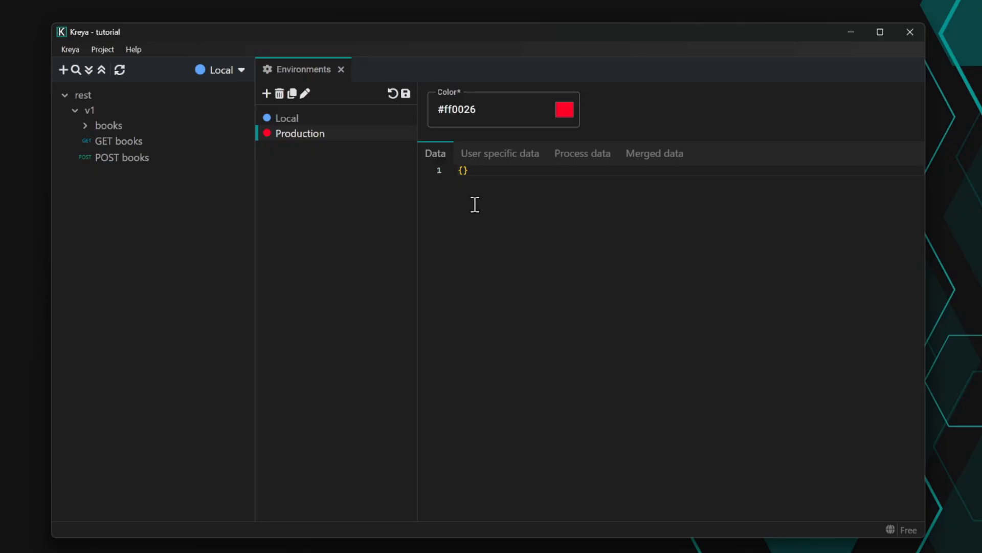
Review the Production environment's user-specific, process and merged data
left_click(502, 158)
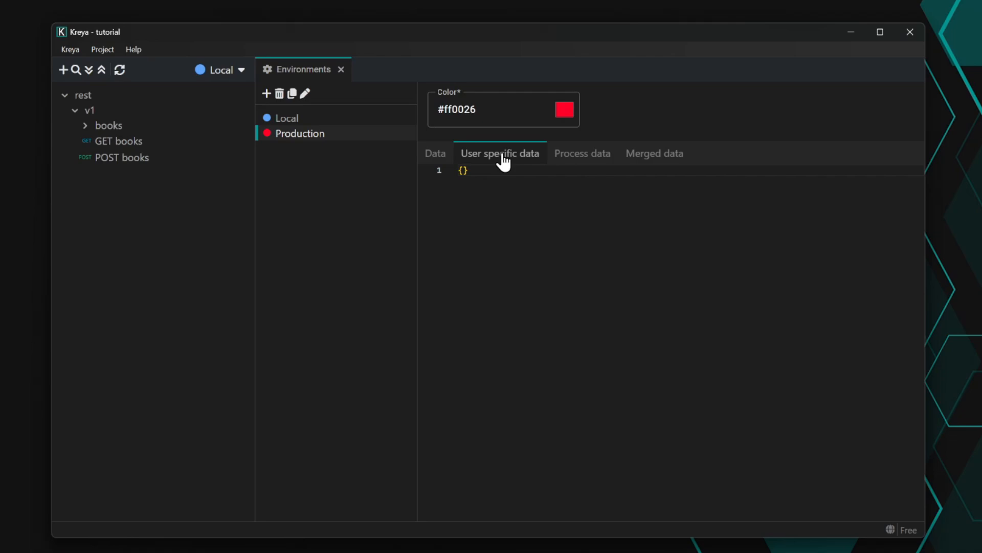
left_click(576, 164)
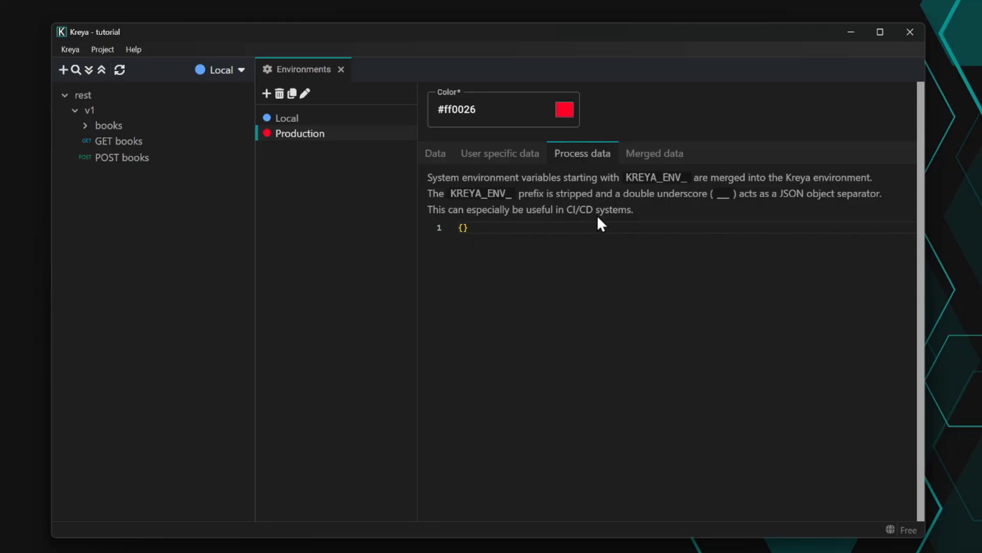
left_click(655, 160)
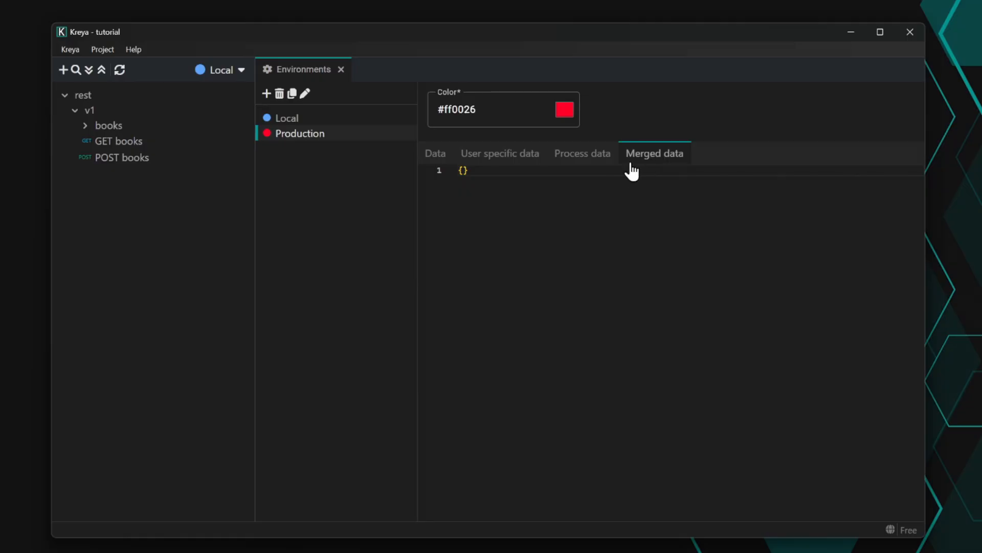
left_click(442, 162)
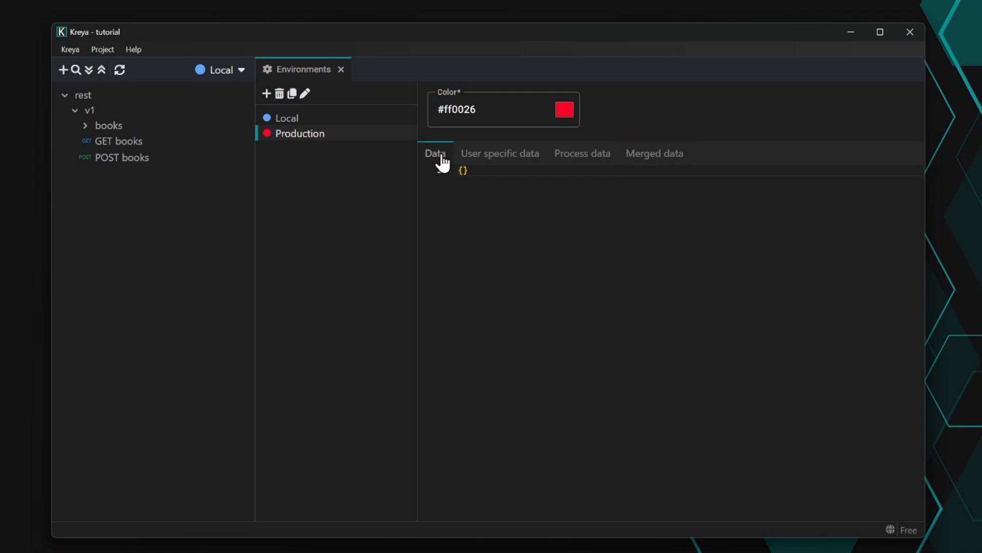
left_click(463, 171)
key("Return")
type("\"restEndpoint")
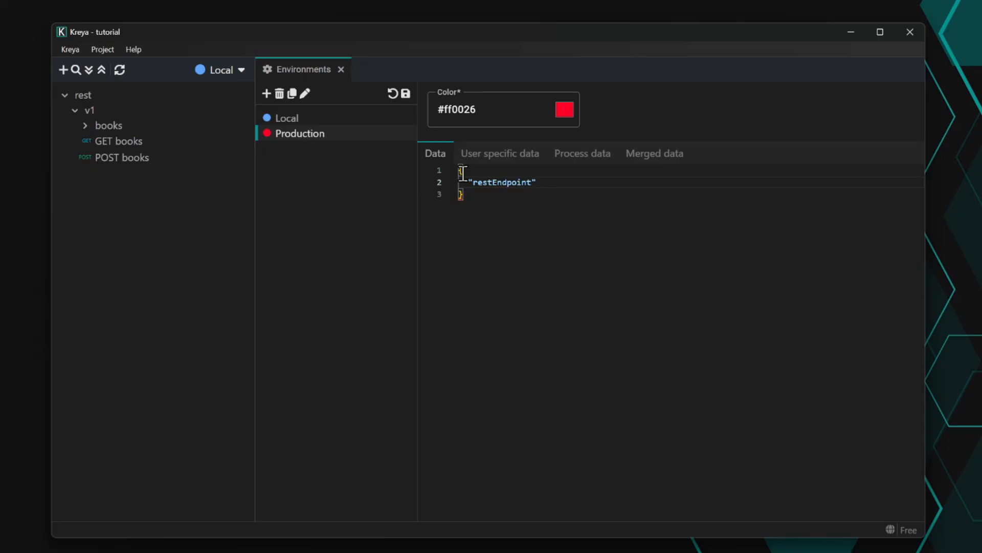
type(":")
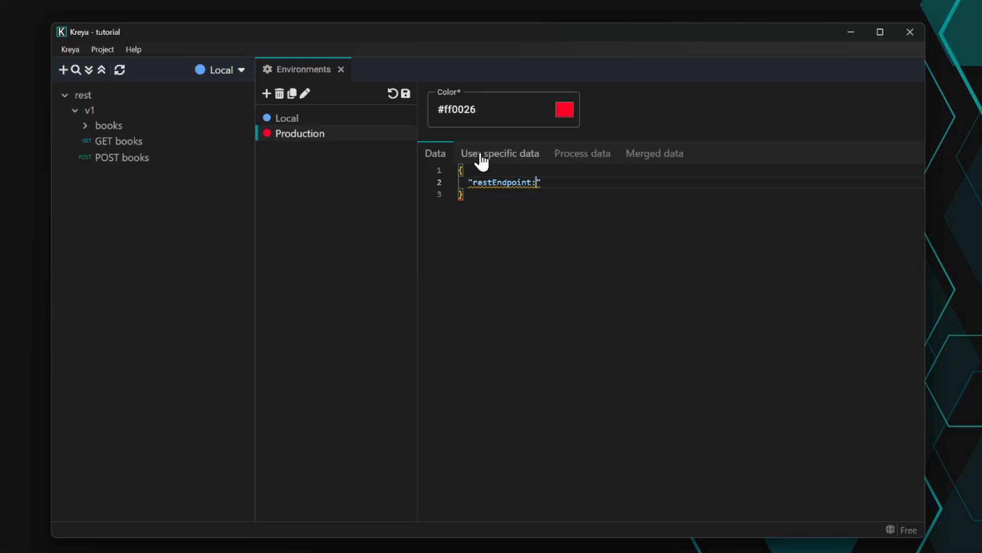
key("BackSpace")
type(": \"https://")
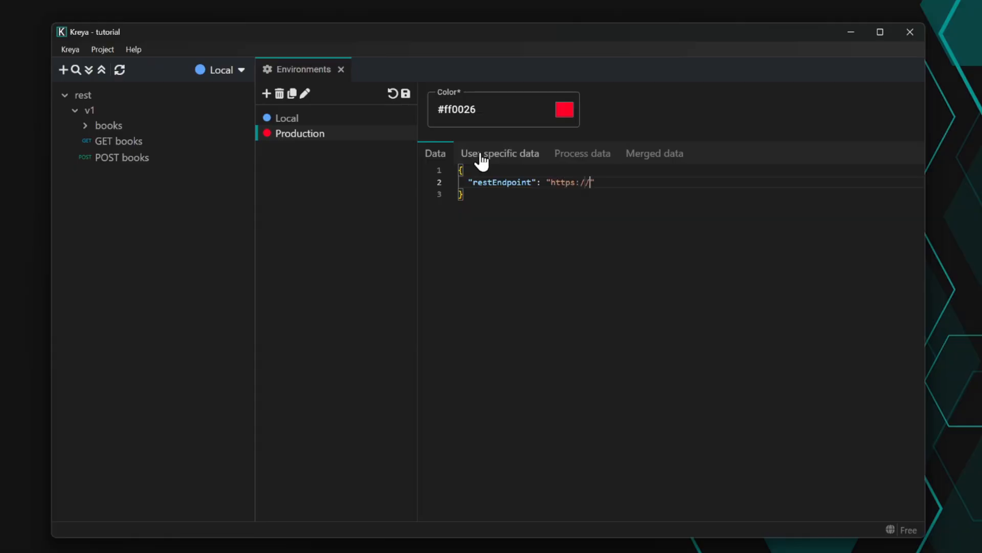
type("example-api.kreya.app")
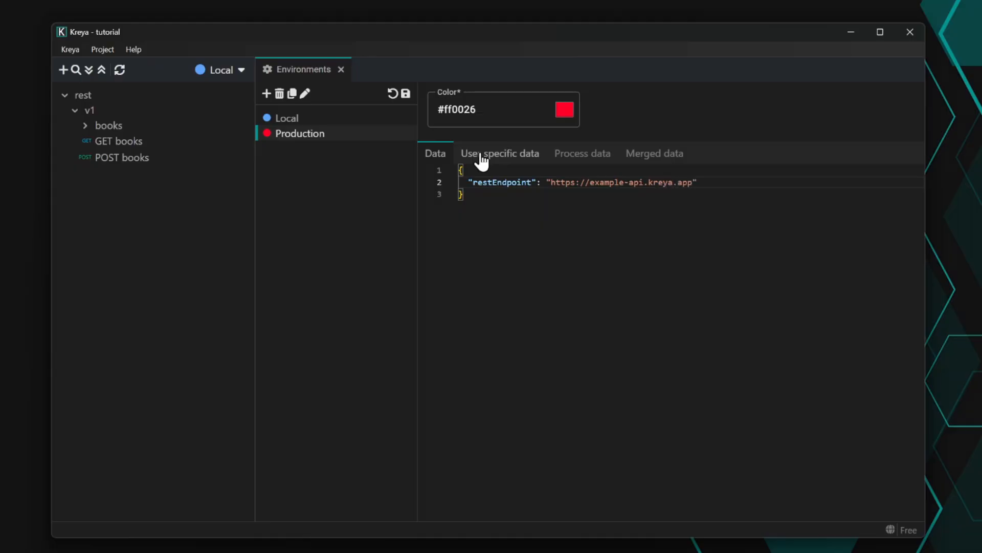
key("ctrl+s")
Close the environment settings and switch the active environment to Production
left_click(339, 69)
left_click(226, 75)
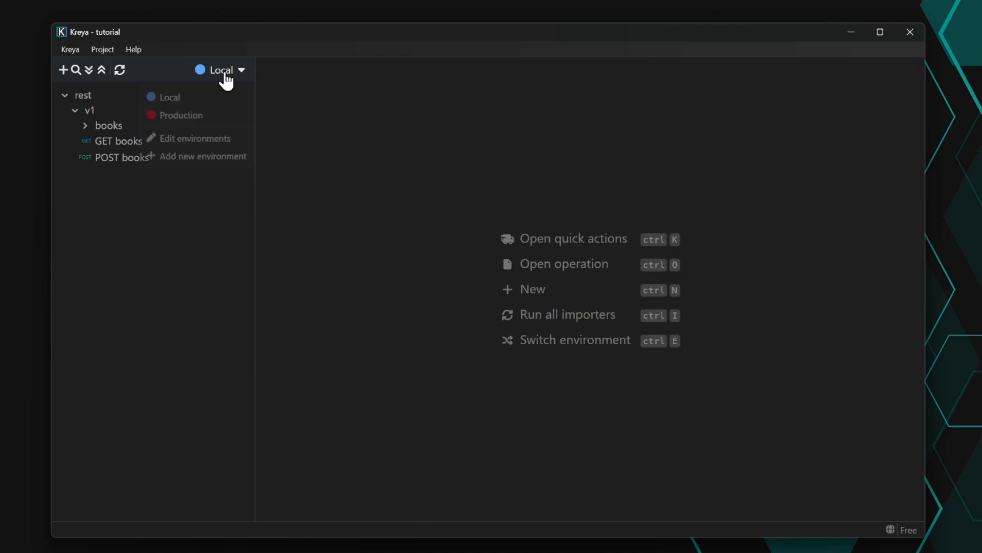
left_click(213, 122)
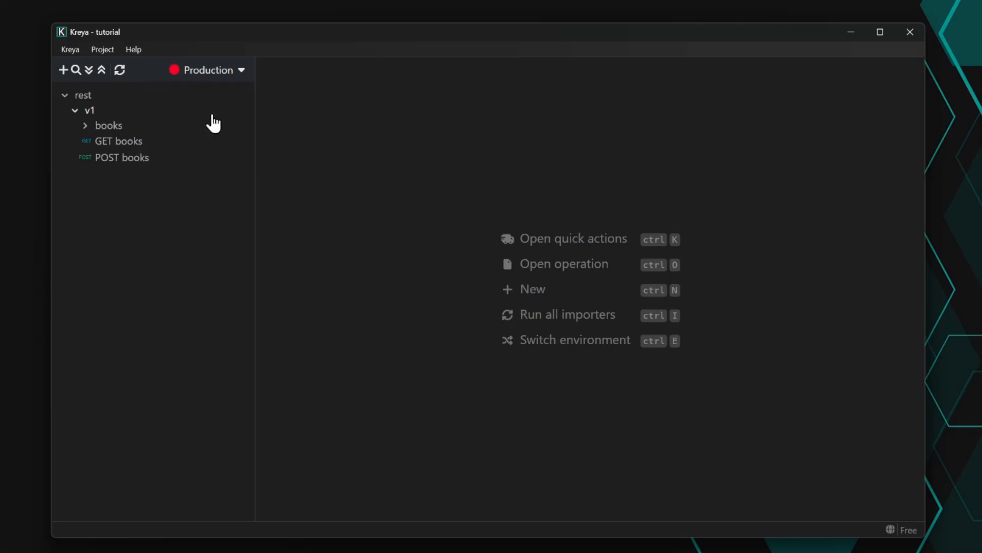
Replace the rest directory's default REST endpoint for all environments with the variable {{ env.restEndpoint }}
left_click(82, 96)
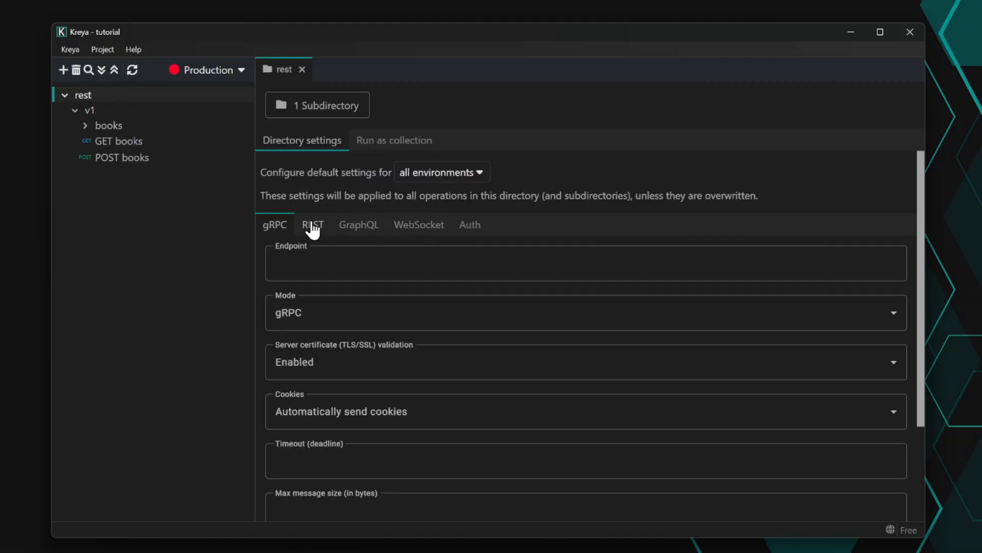
left_click(313, 229)
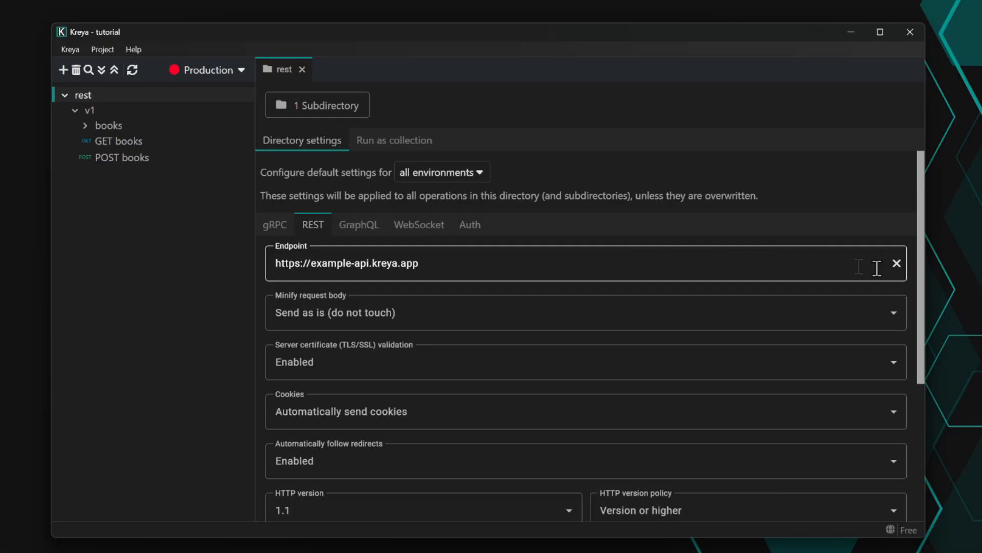
left_click(897, 263)
left_click(675, 268)
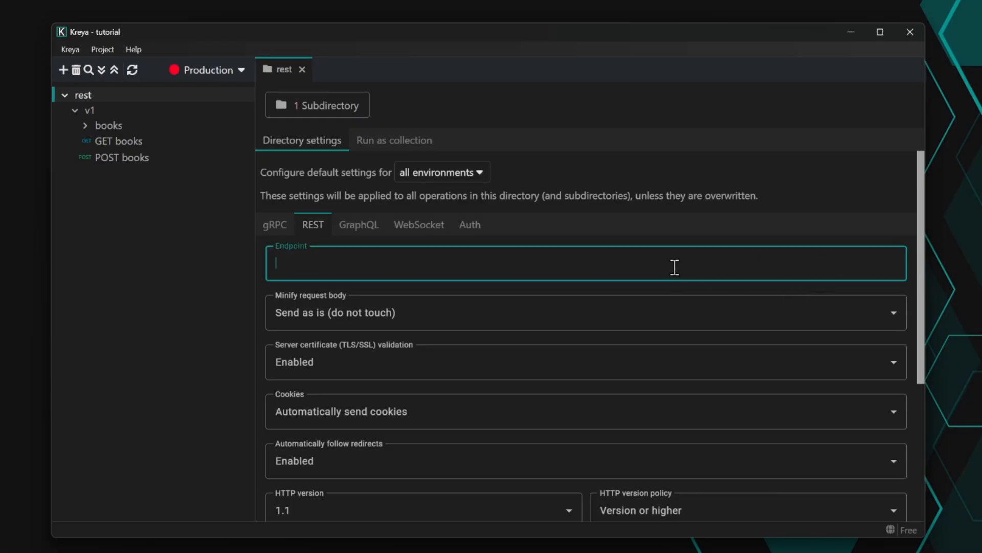
type("env")
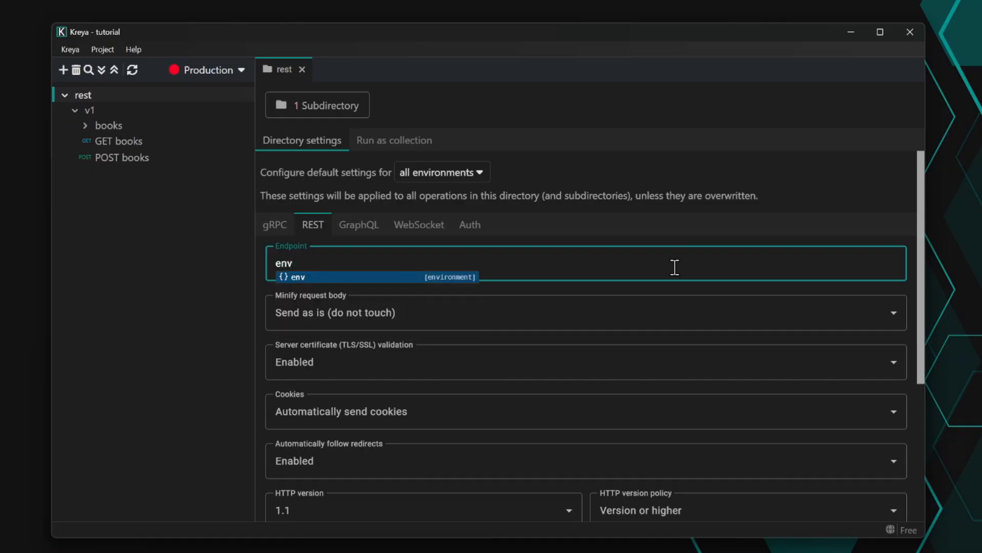
type(".")
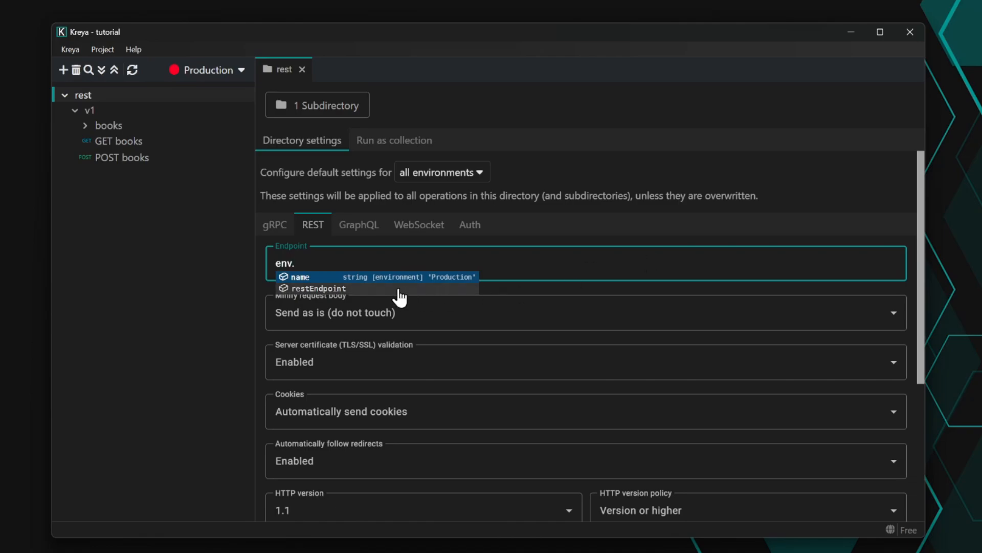
left_click(353, 289)
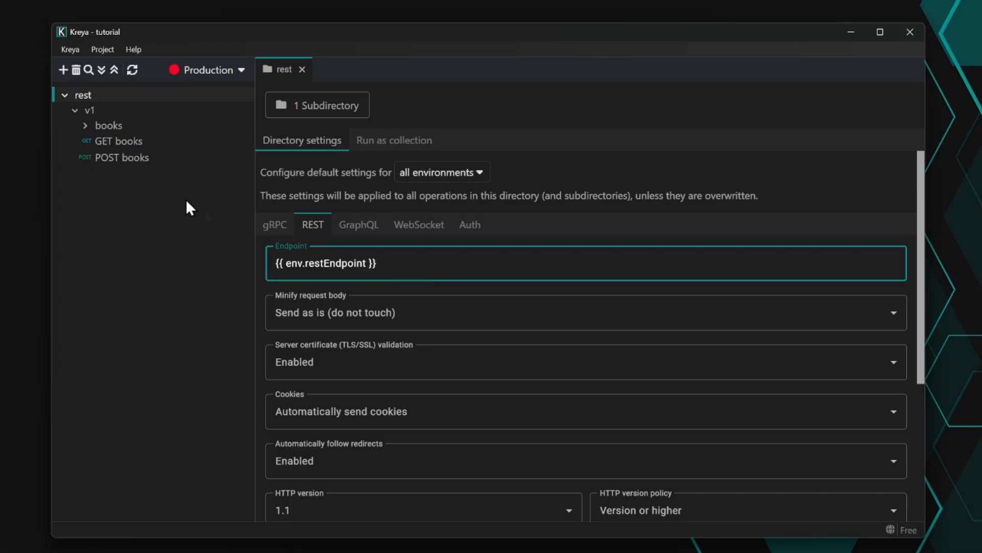
key("ctrl+space")
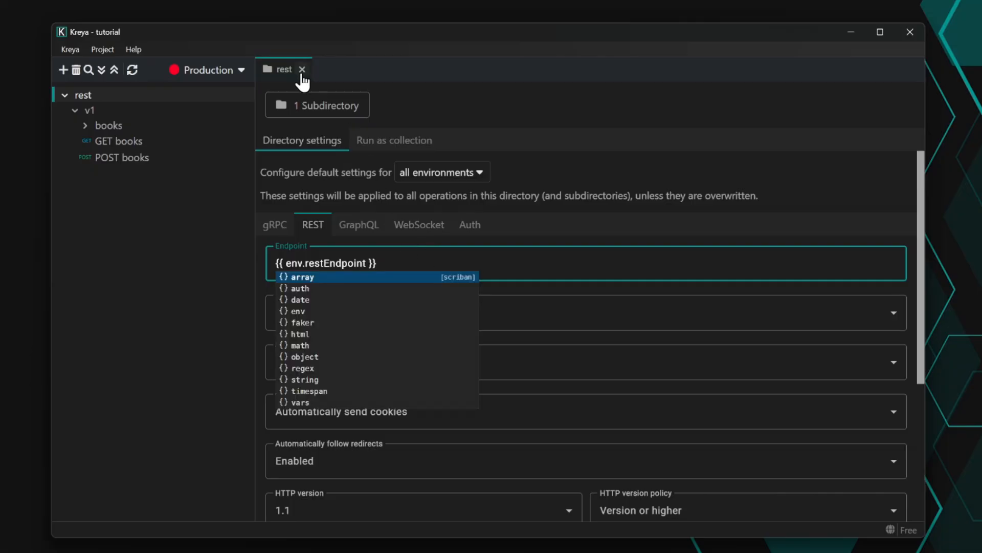
Send the GET books request and check the request's host in its trace
left_click(125, 144)
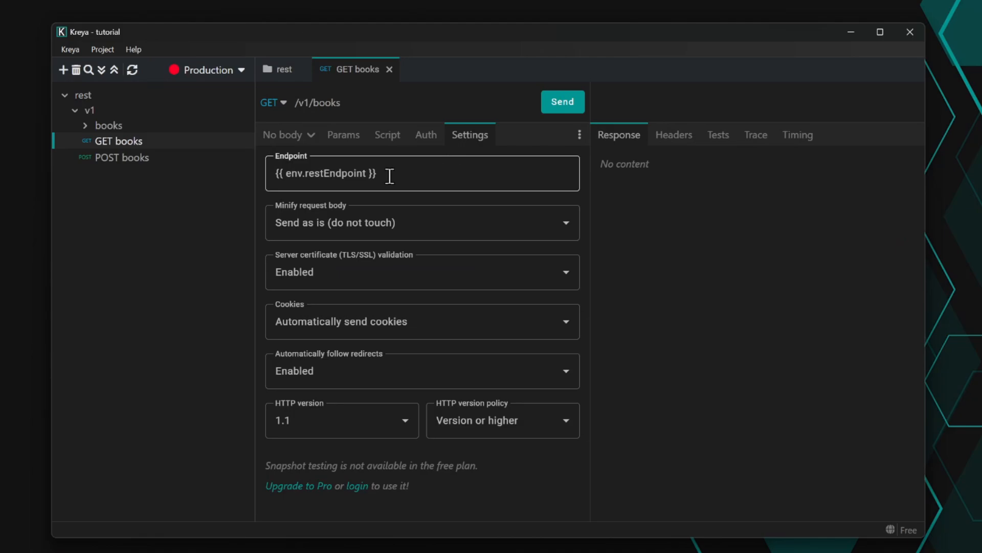
left_click(567, 105)
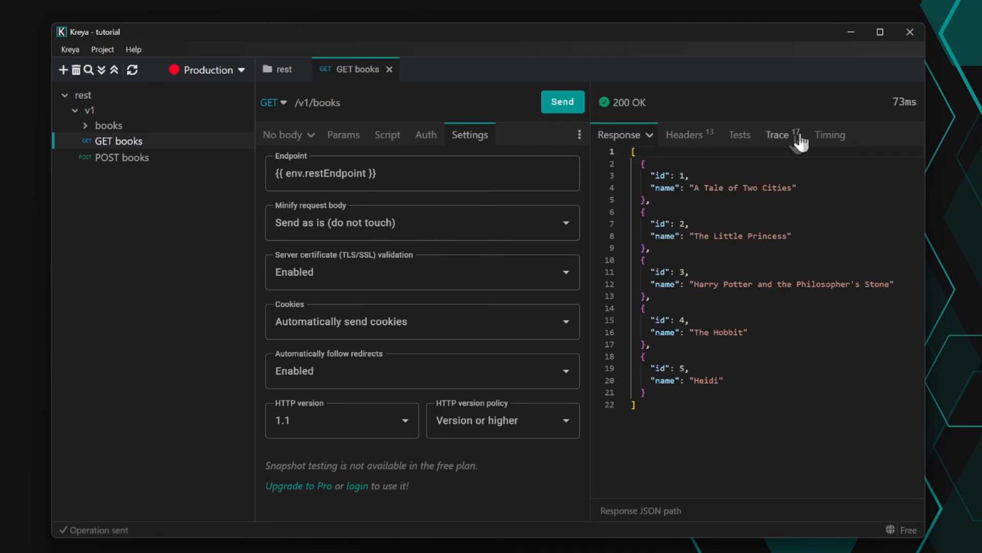
left_click(778, 136)
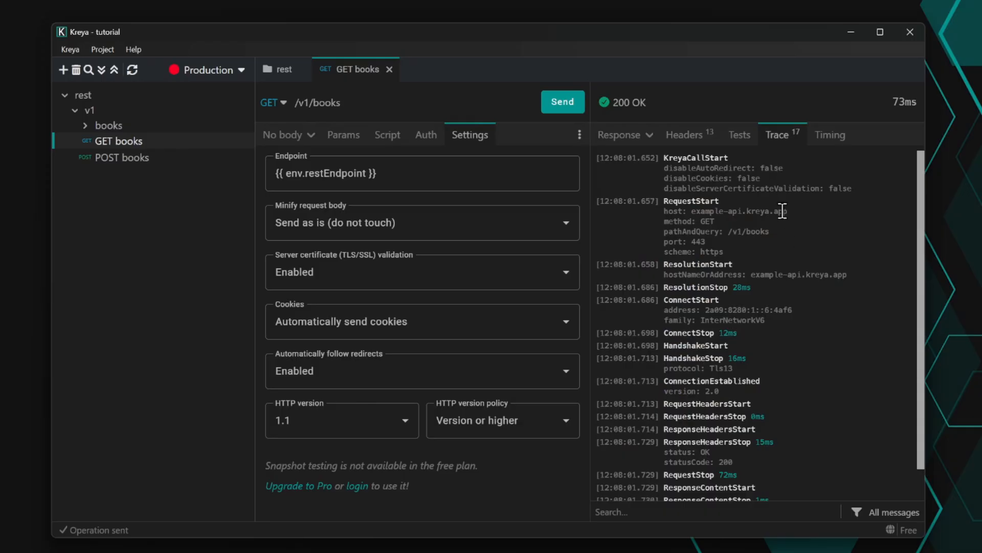
left_click_drag(788, 211, 690, 215)
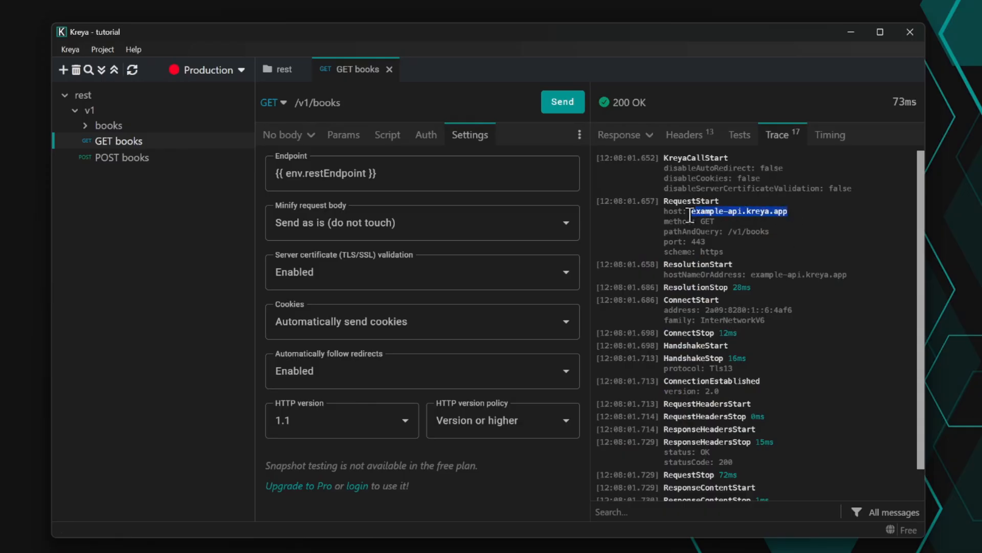